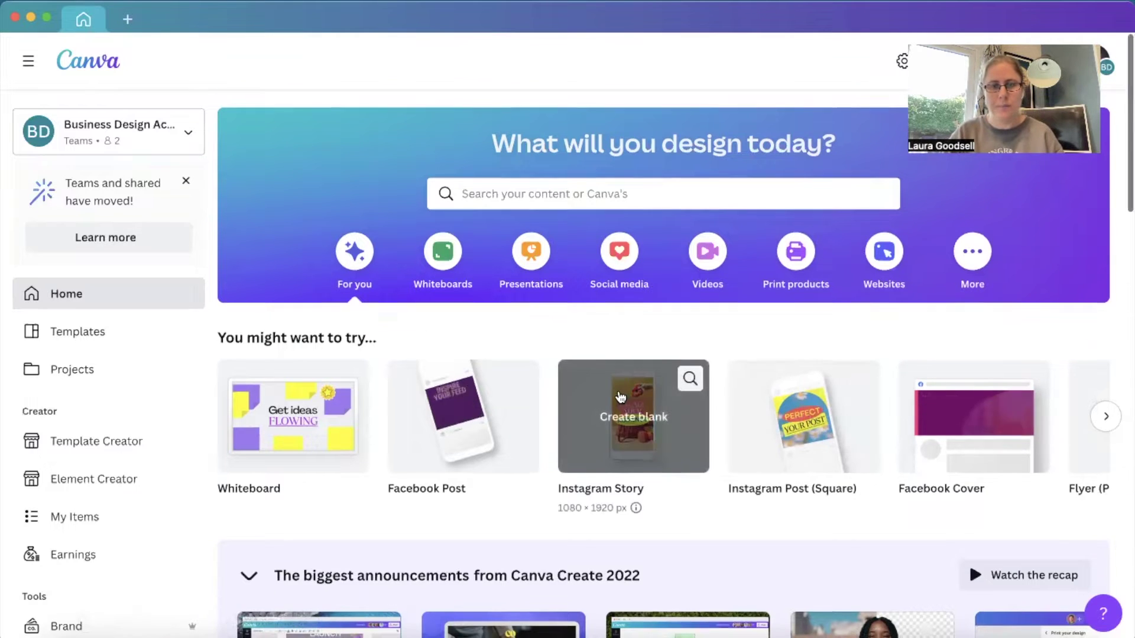
pyautogui.scroll(-1, 621, 399)
pyautogui.scroll(-2, 619, 397)
pyautogui.scroll(-2, 618, 397)
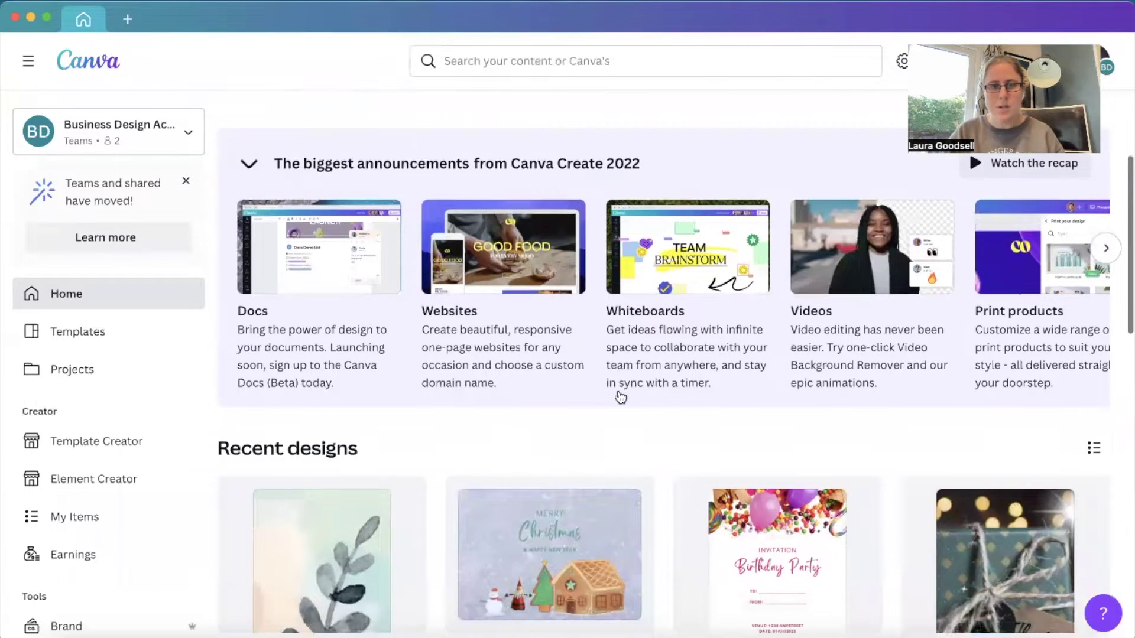
# - Open the pastel watercolor leaf Instagram Story from Recent designs
pyautogui.click(340, 574)
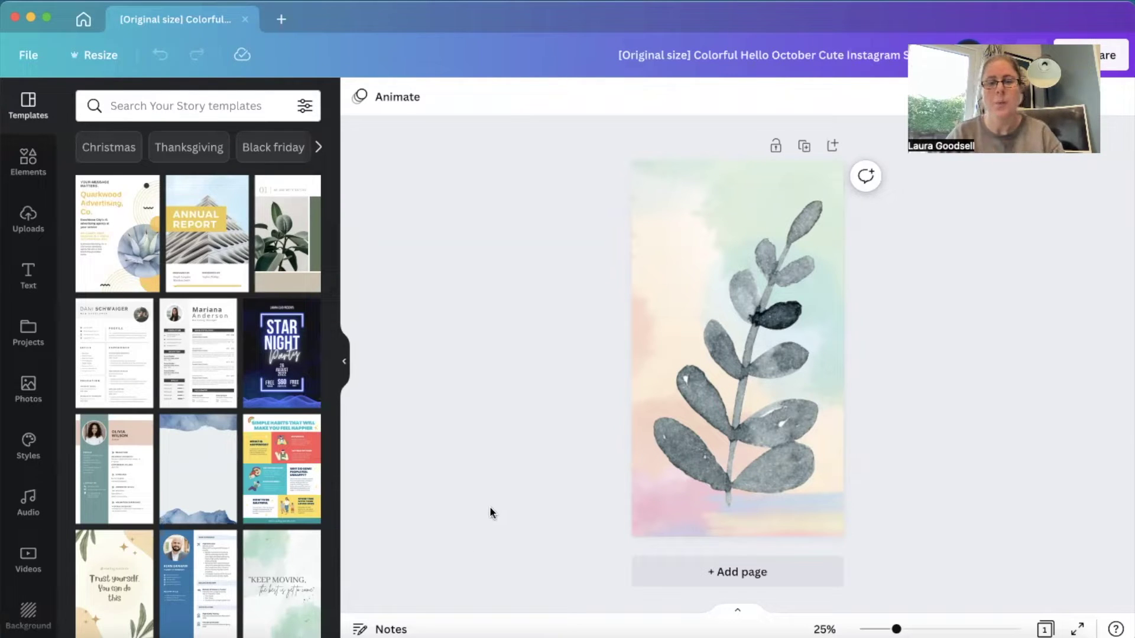
# - Add a subheading reading 'Business Design Academy' and enlarge it over the leafy branch
pyautogui.click(26, 276)
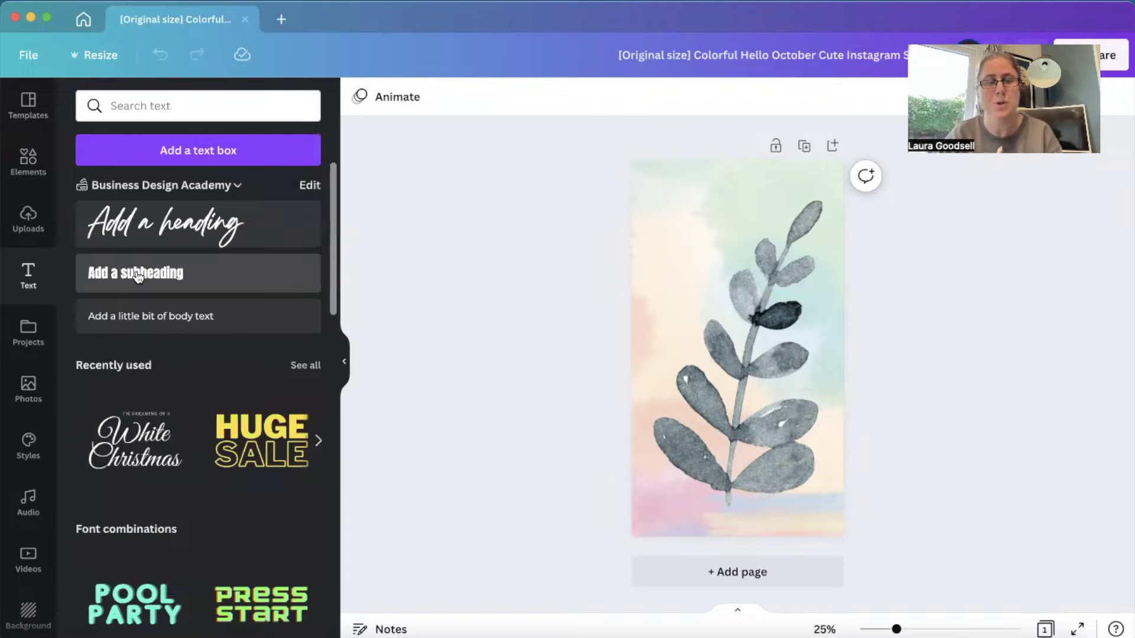
pyautogui.click(135, 276)
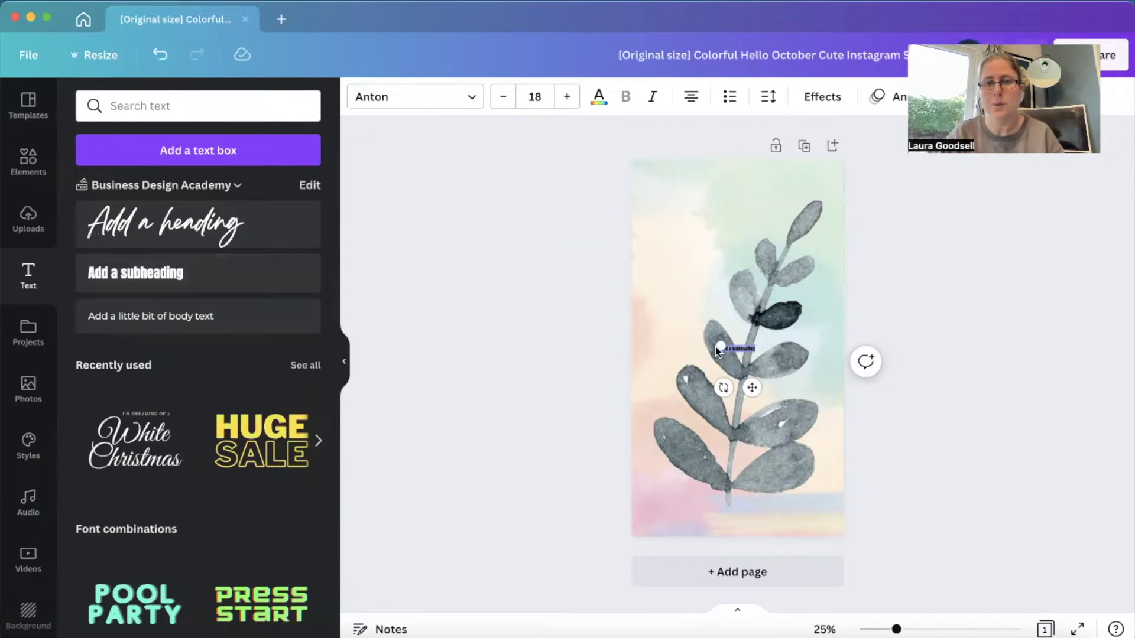
pyautogui.moveTo(715, 343); pyautogui.dragTo(621, 329)
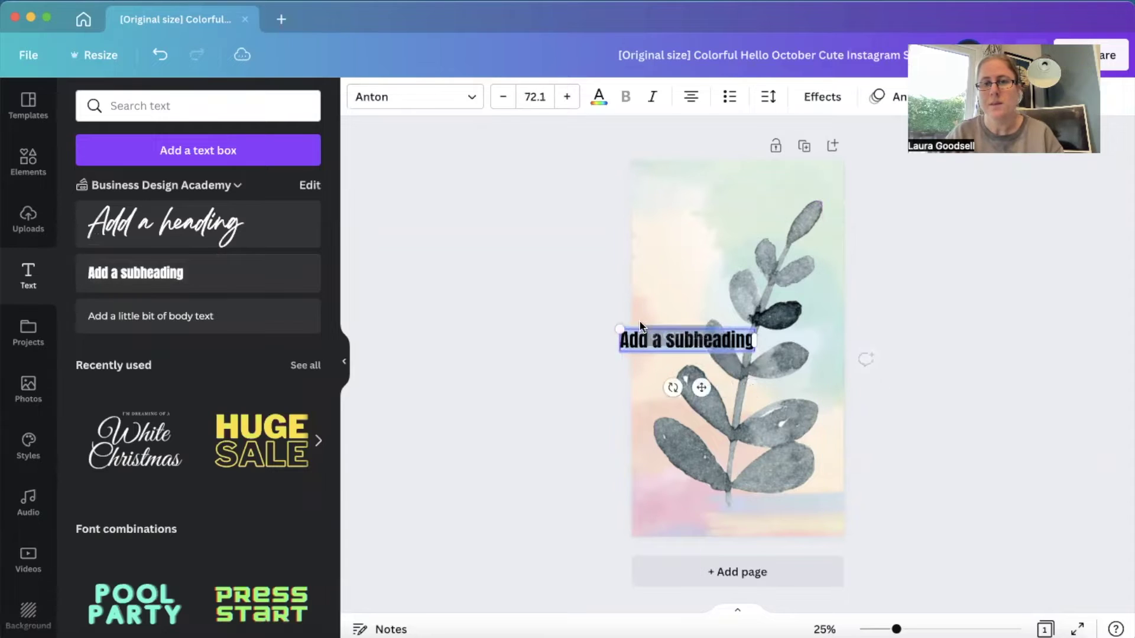
pyautogui.moveTo(761, 355); pyautogui.dragTo(878, 373)
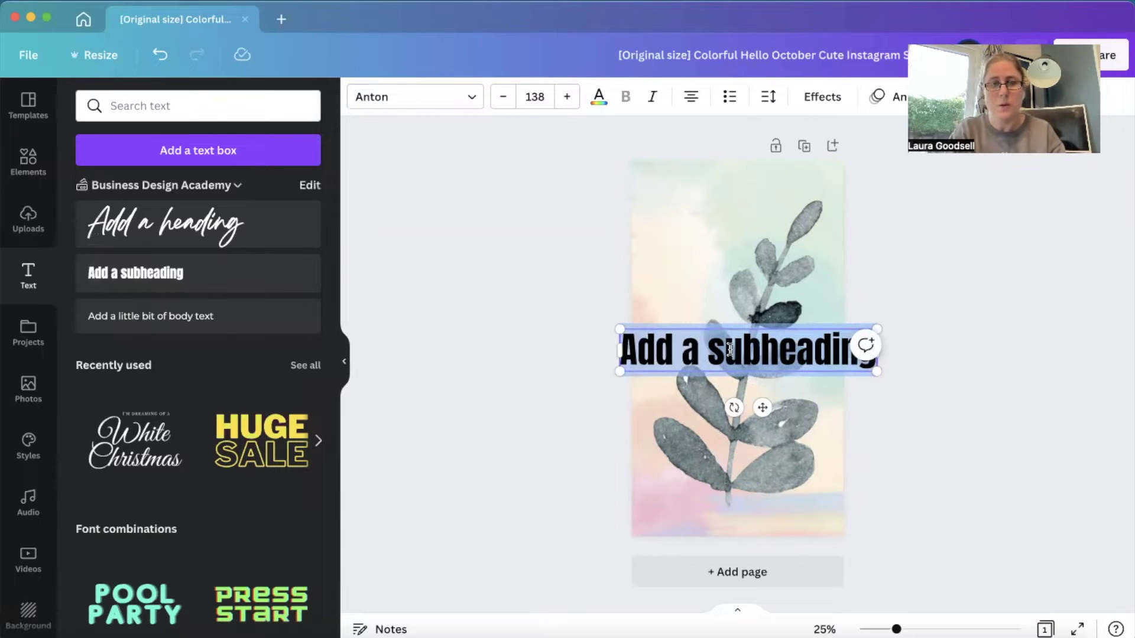
pyautogui.write('Bu')
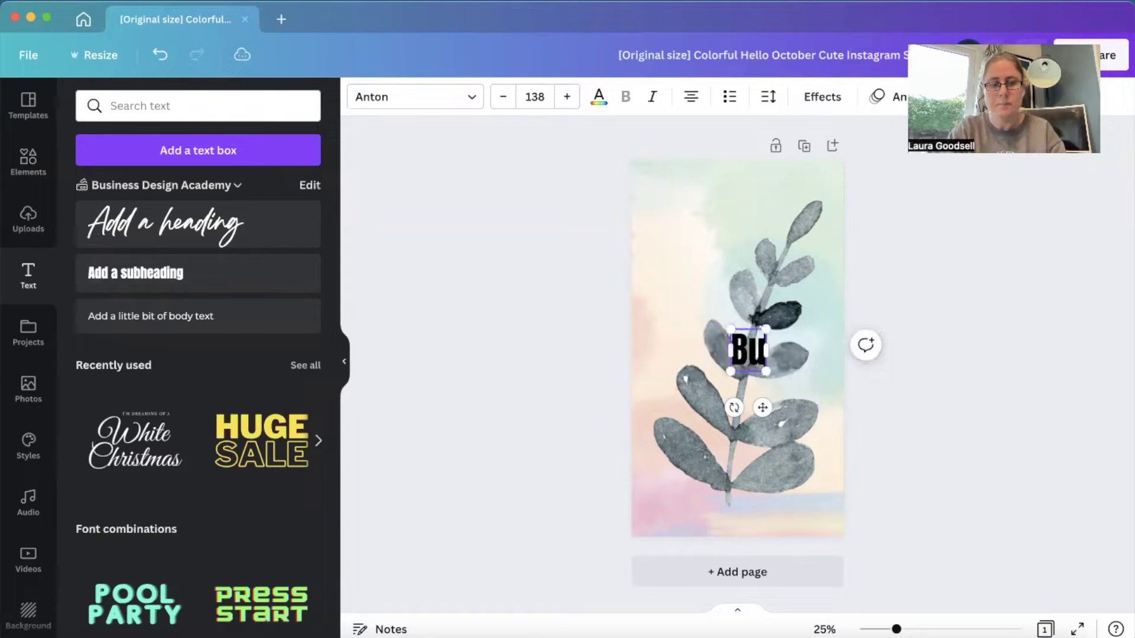
pyautogui.write('siness De')
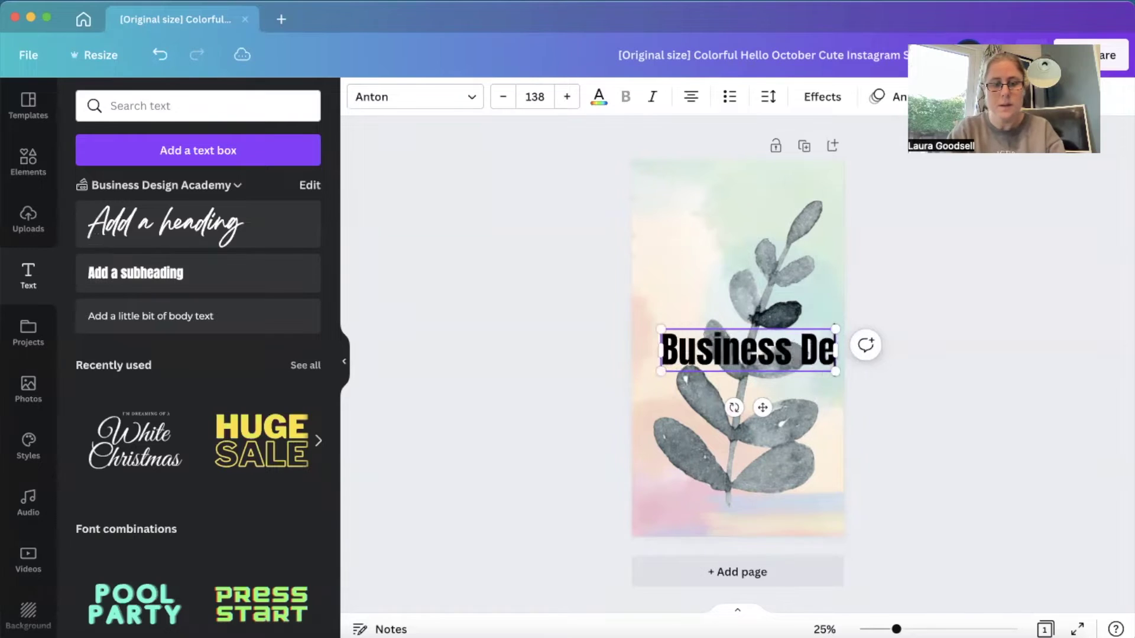
pyautogui.write('sign Acad')
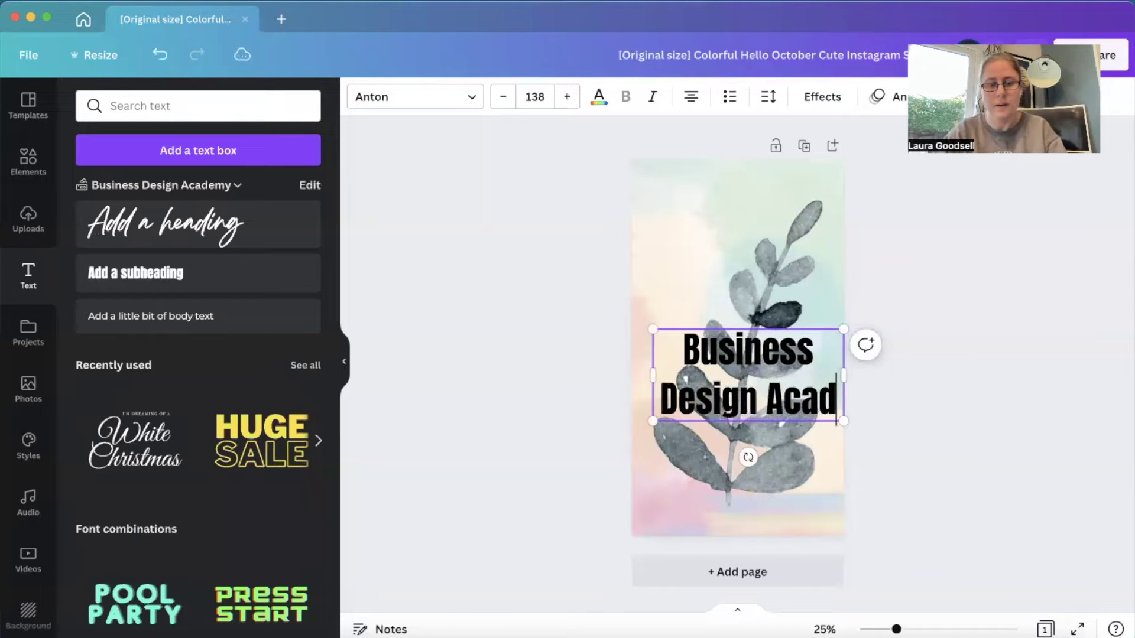
pyautogui.write('emy')
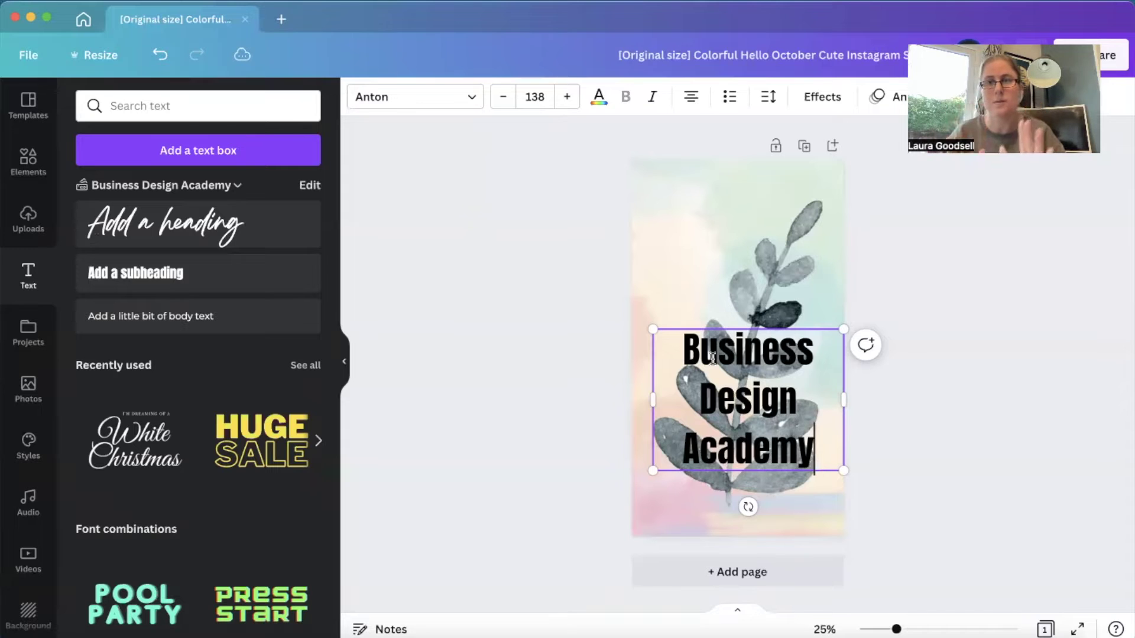
pyautogui.click(560, 341)
# - Enlarge the 'Business Design Academy' text and snap it to the page centre over the leaf
pyautogui.moveTo(838, 467)
pyautogui.mouseDown()
pyautogui.moveTo(830, 391)
pyautogui.moveTo(866, 417)
pyautogui.mouseUp()
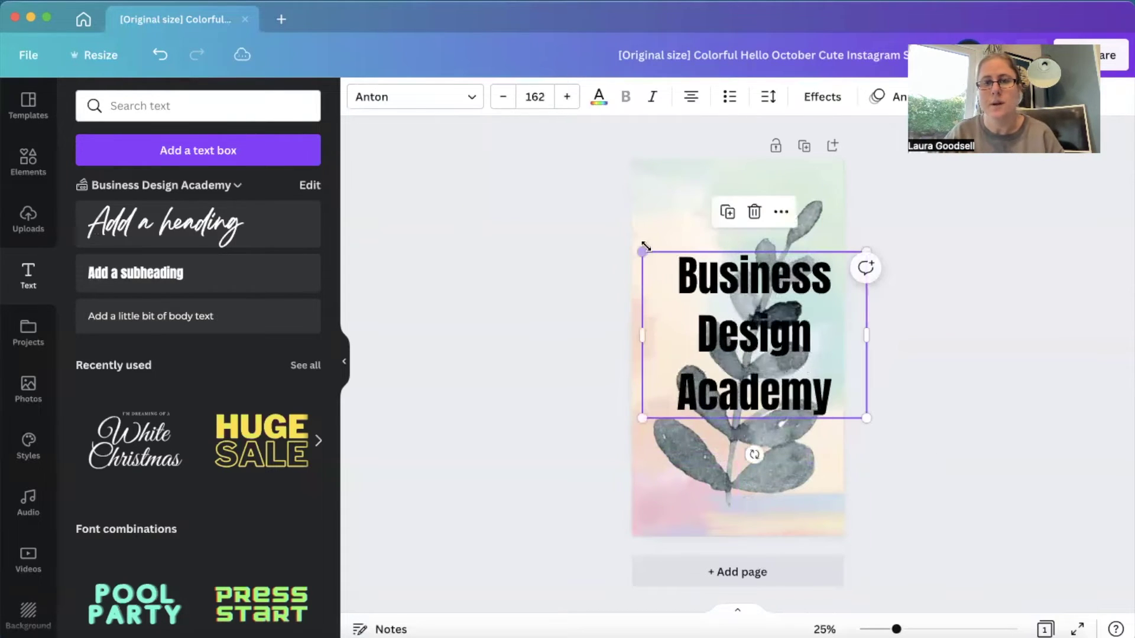
pyautogui.moveTo(641, 251); pyautogui.dragTo(609, 229)
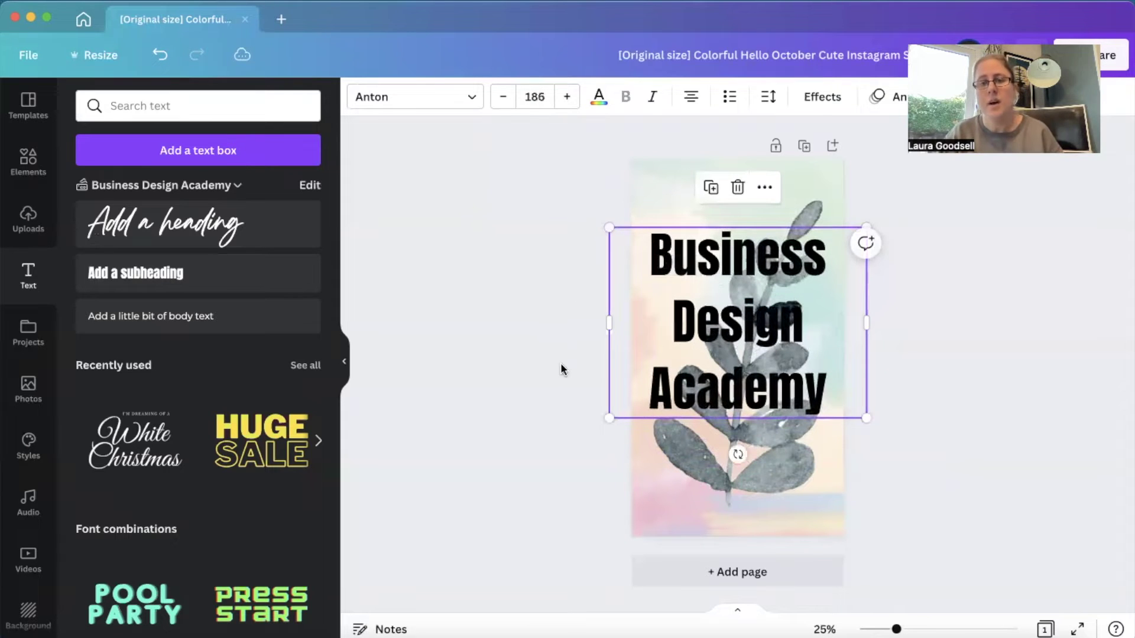
pyautogui.moveTo(772, 326); pyautogui.dragTo(757, 346)
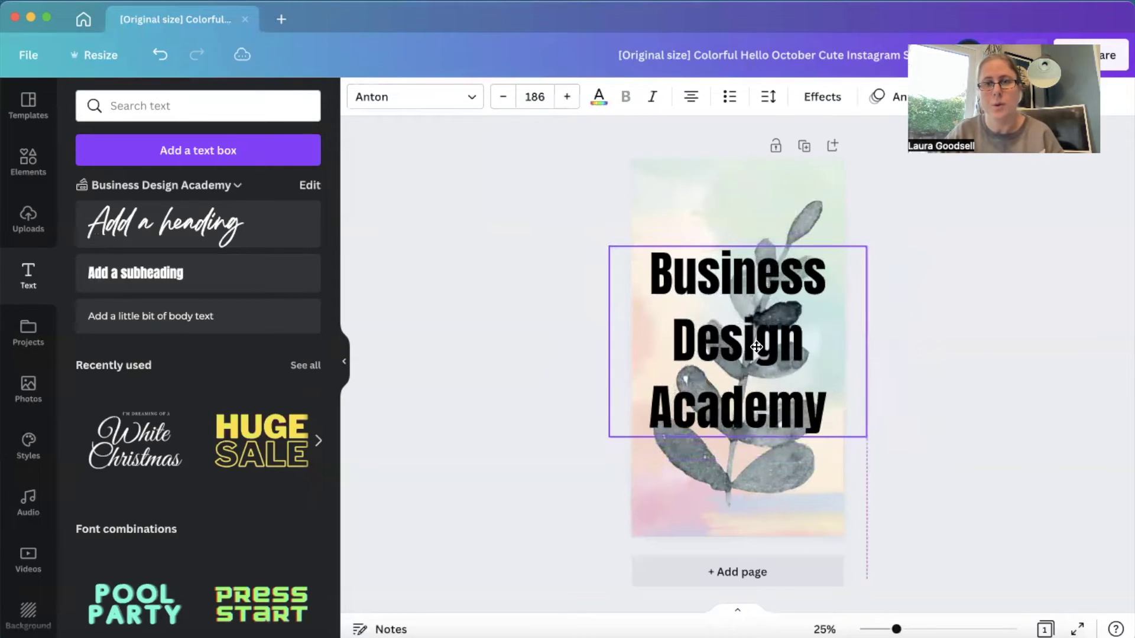
pyautogui.moveTo(756, 347); pyautogui.dragTo(756, 361)
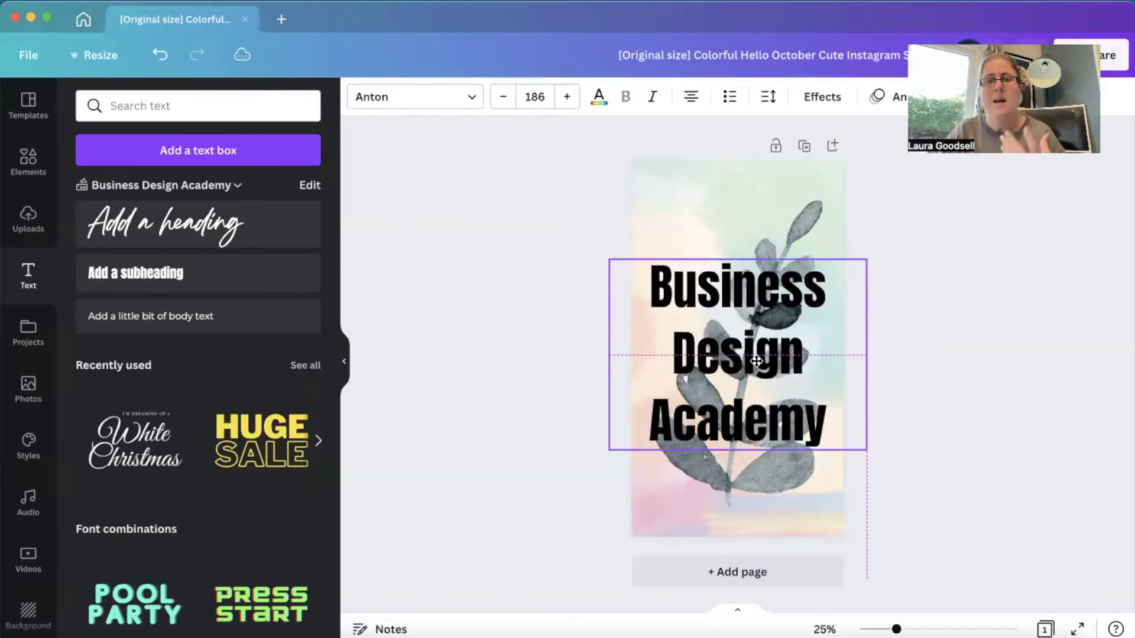
pyautogui.moveTo(756, 360); pyautogui.dragTo(756, 365)
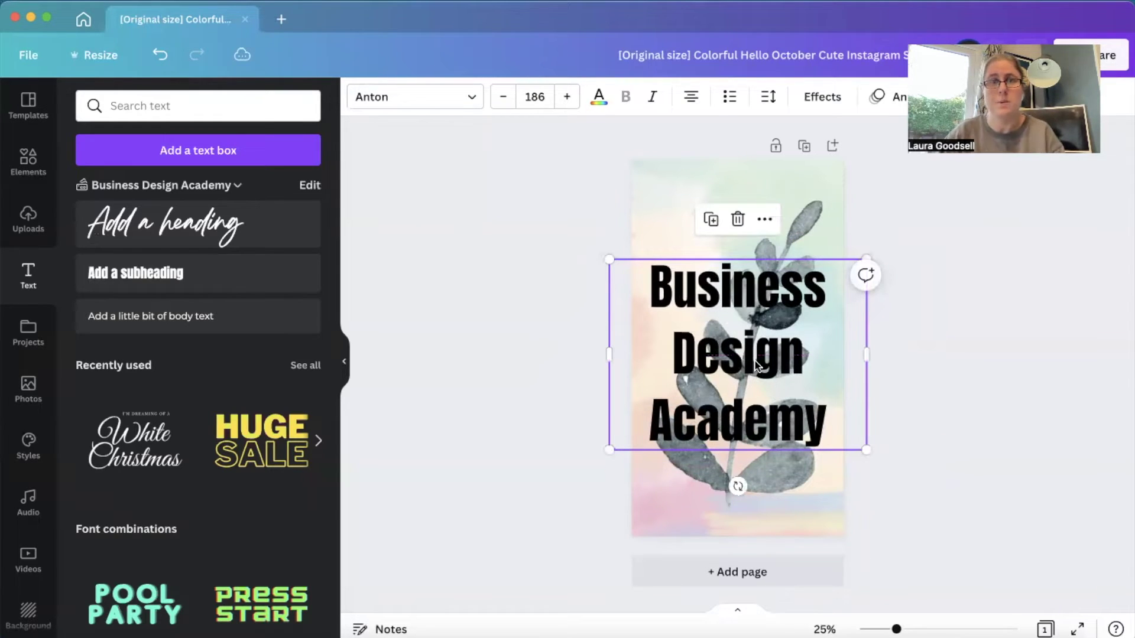
pyautogui.moveTo(754, 345); pyautogui.dragTo(761, 530)
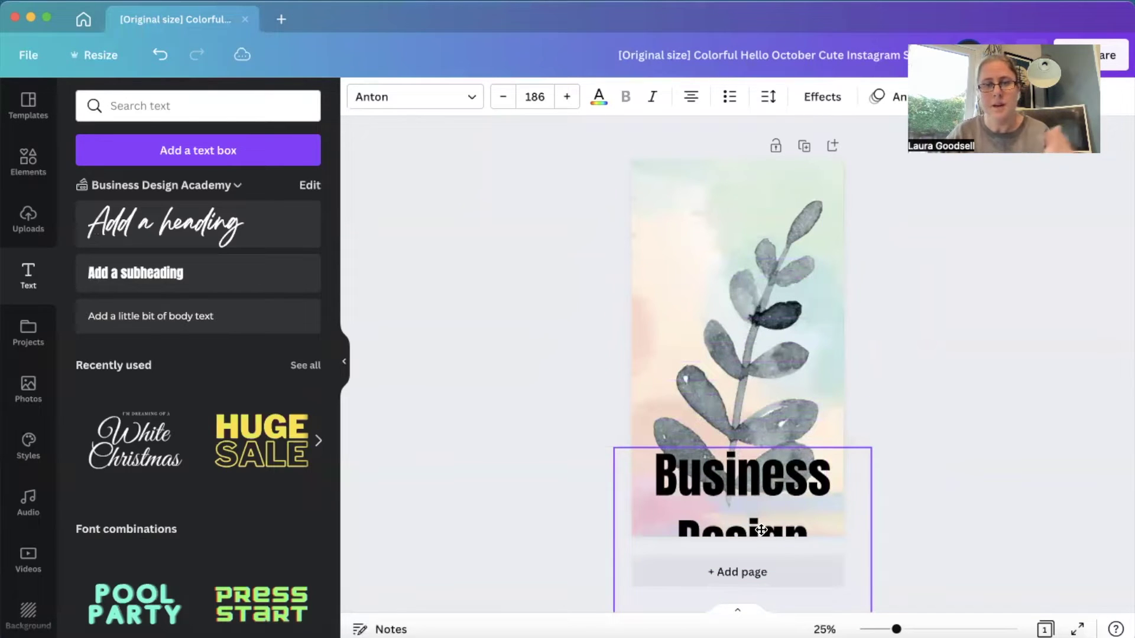
pyautogui.moveTo(761, 531)
pyautogui.mouseDown()
pyautogui.moveTo(737, 373)
pyautogui.moveTo(758, 106)
pyautogui.moveTo(750, 432)
pyautogui.moveTo(750, 336)
pyautogui.moveTo(752, 348)
pyautogui.mouseUp()
pyautogui.click(504, 380)
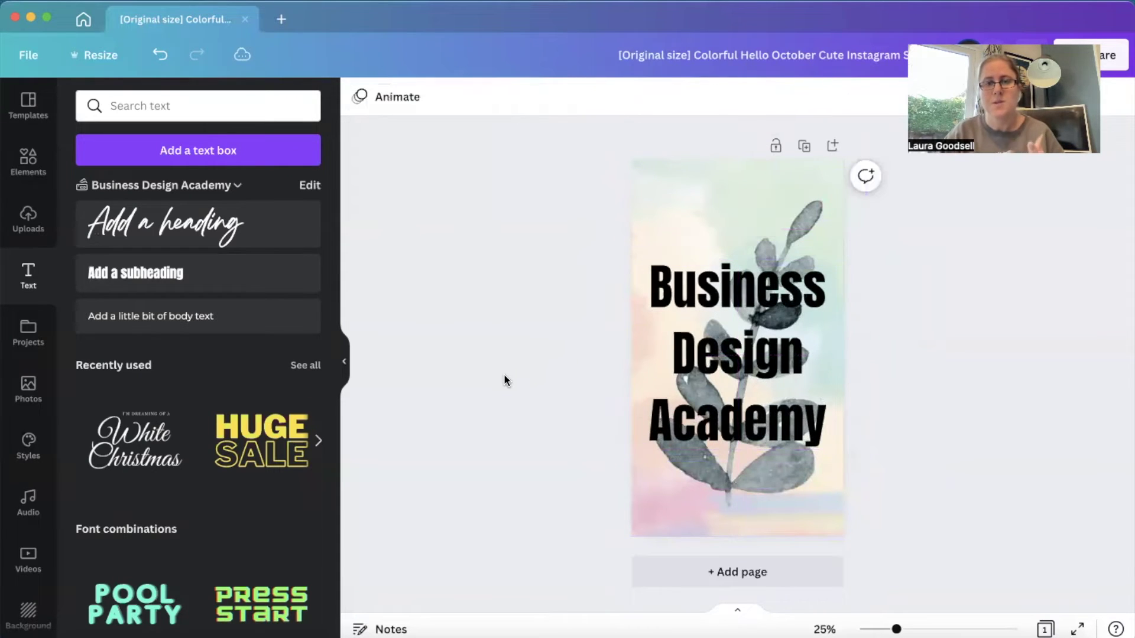
pyautogui.click(690, 365)
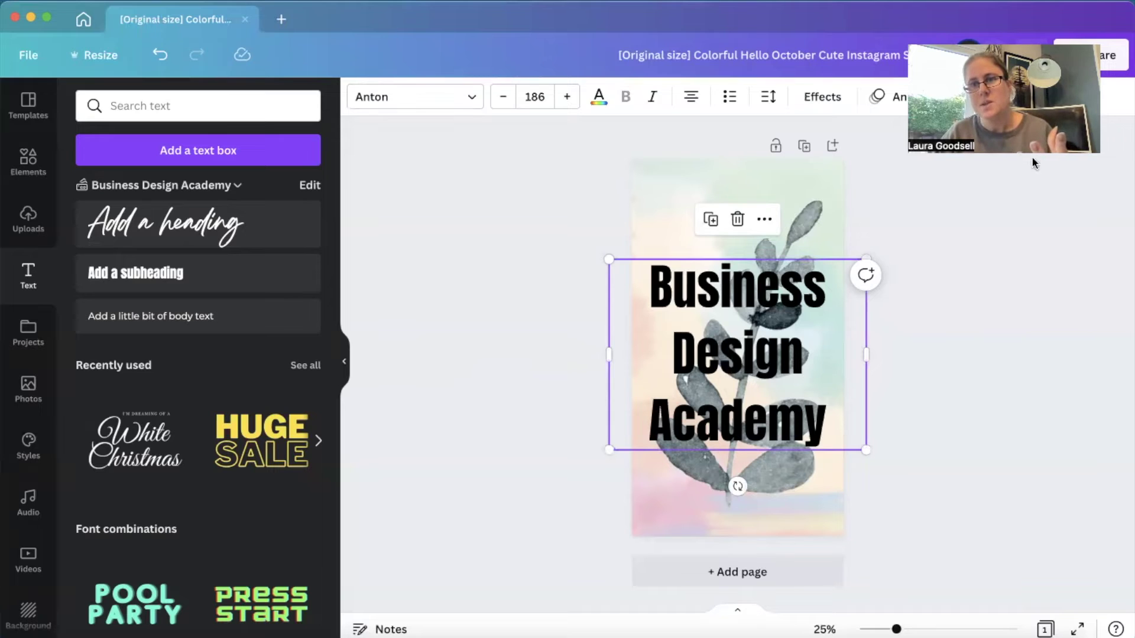
# - Lower the text's transparency from 100 to 10
pyautogui.click(972, 97)
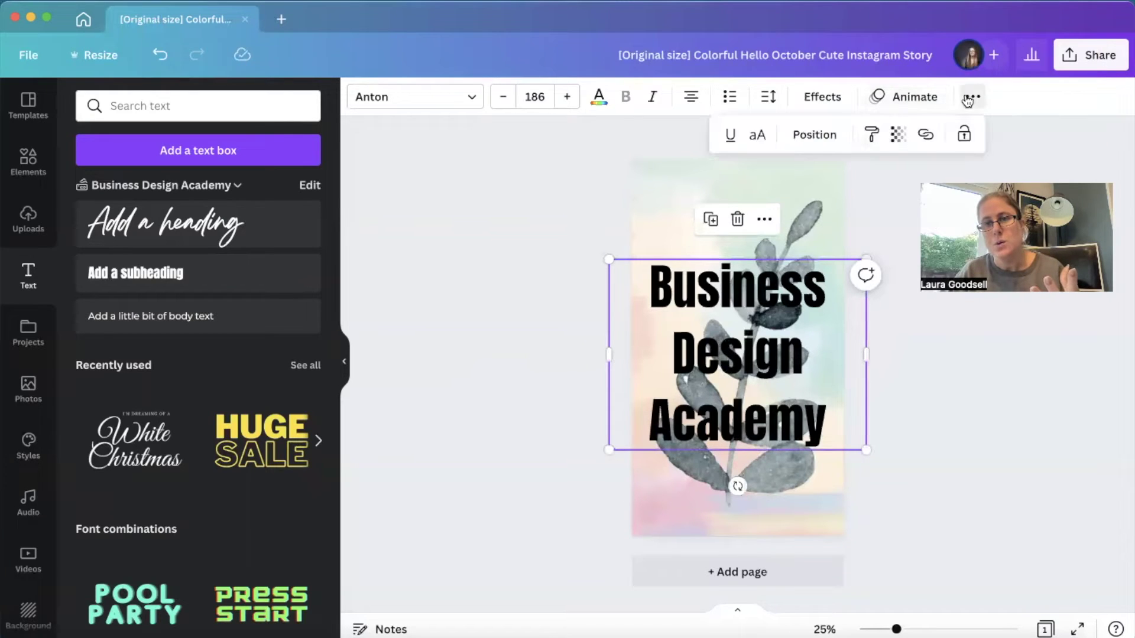
pyautogui.click(898, 135)
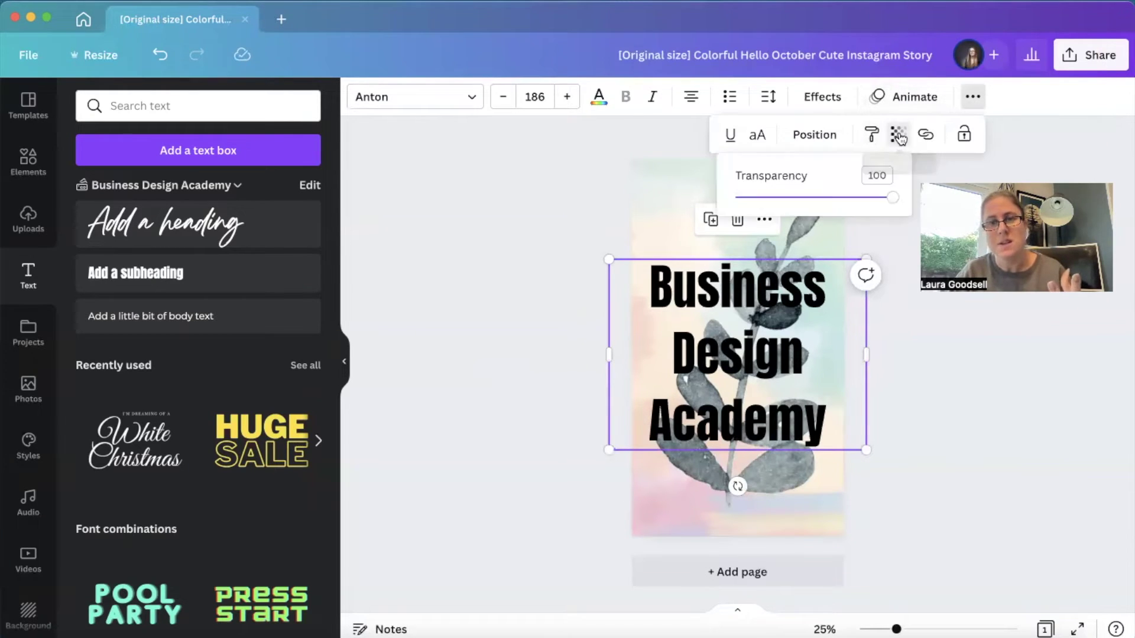
pyautogui.click(829, 197)
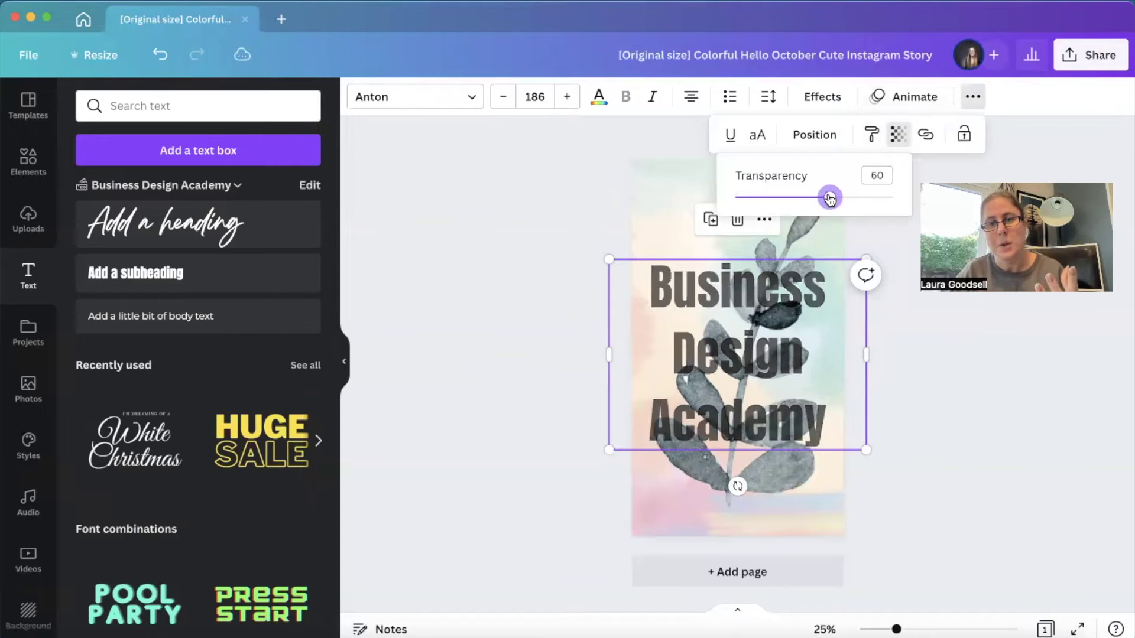
pyautogui.moveTo(829, 197); pyautogui.dragTo(774, 200)
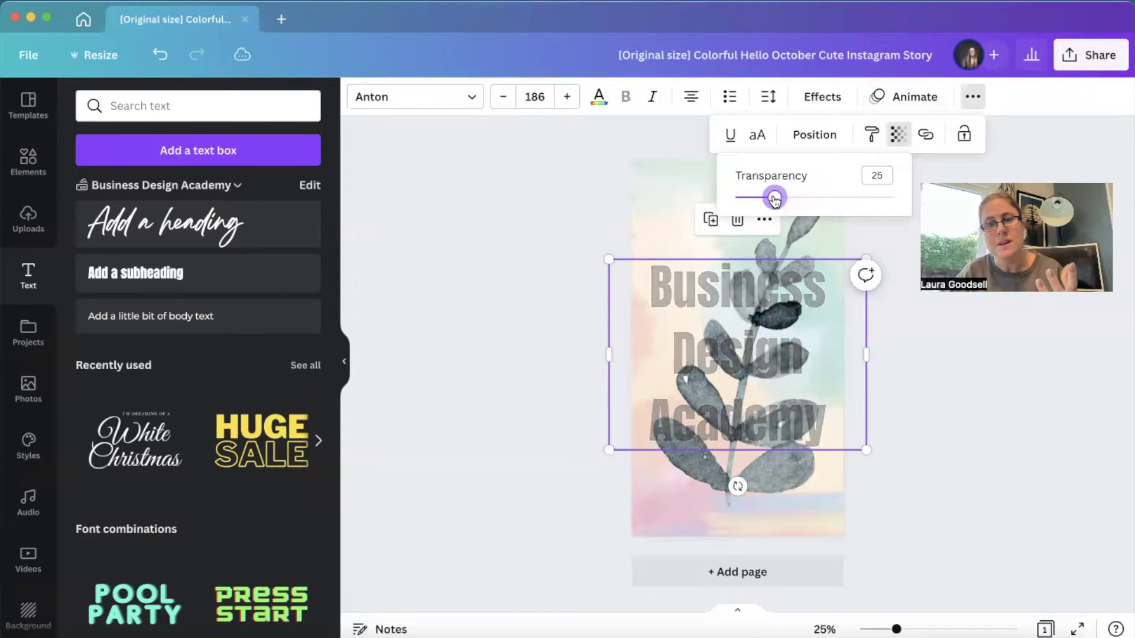
pyautogui.moveTo(770, 199); pyautogui.dragTo(762, 199)
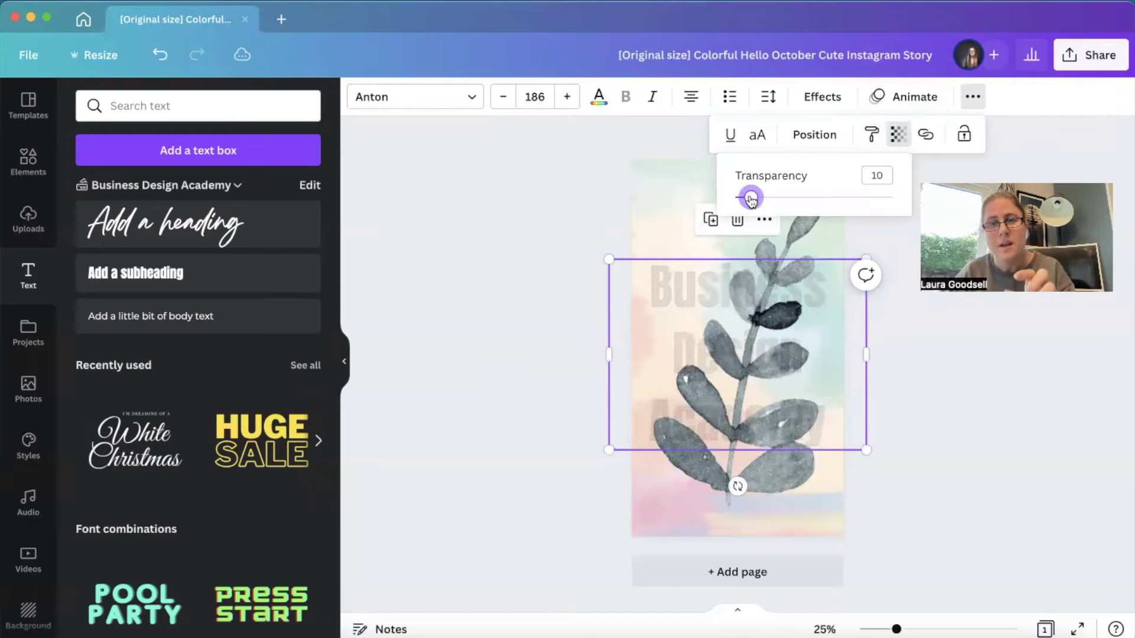
pyautogui.click(544, 273)
# - Enlarge the watermark text beyond the page edges
pyautogui.moveTo(608, 259); pyautogui.dragTo(514, 189)
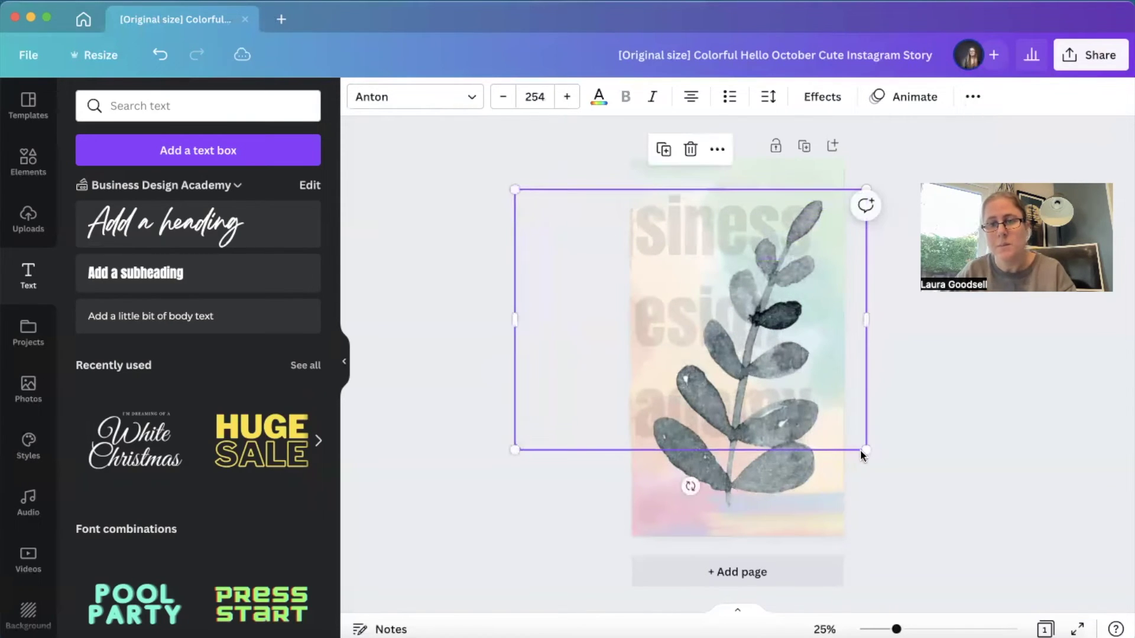
pyautogui.moveTo(863, 452); pyautogui.dragTo(938, 565)
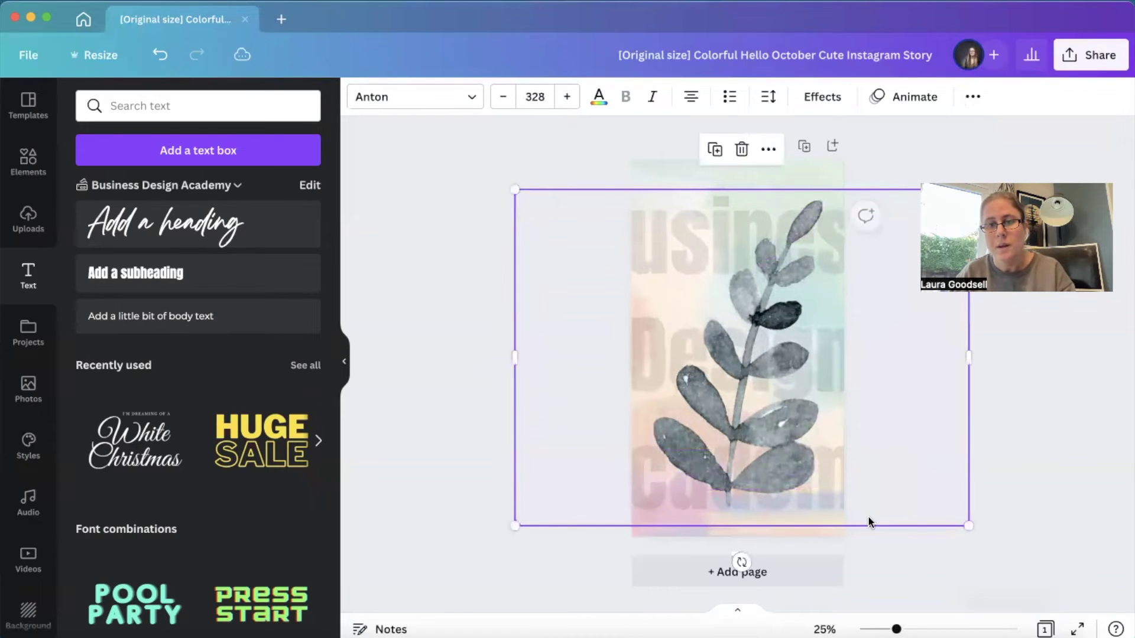
pyautogui.click(468, 350)
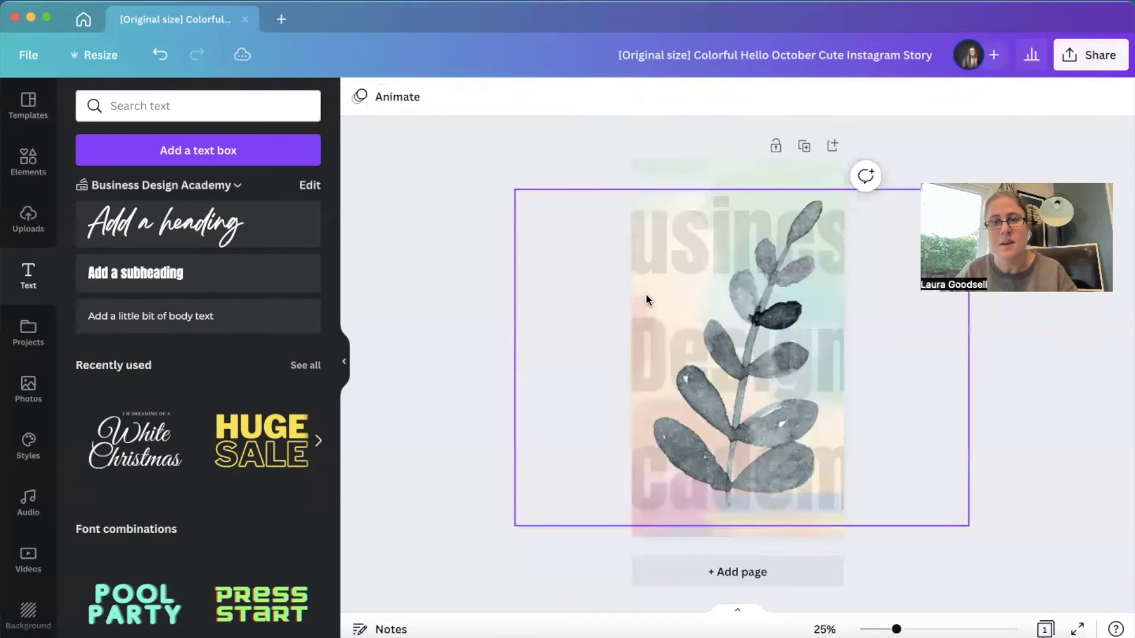
pyautogui.click(651, 297)
# - Reduce the watermark text's transparency to 5
pyautogui.click(976, 103)
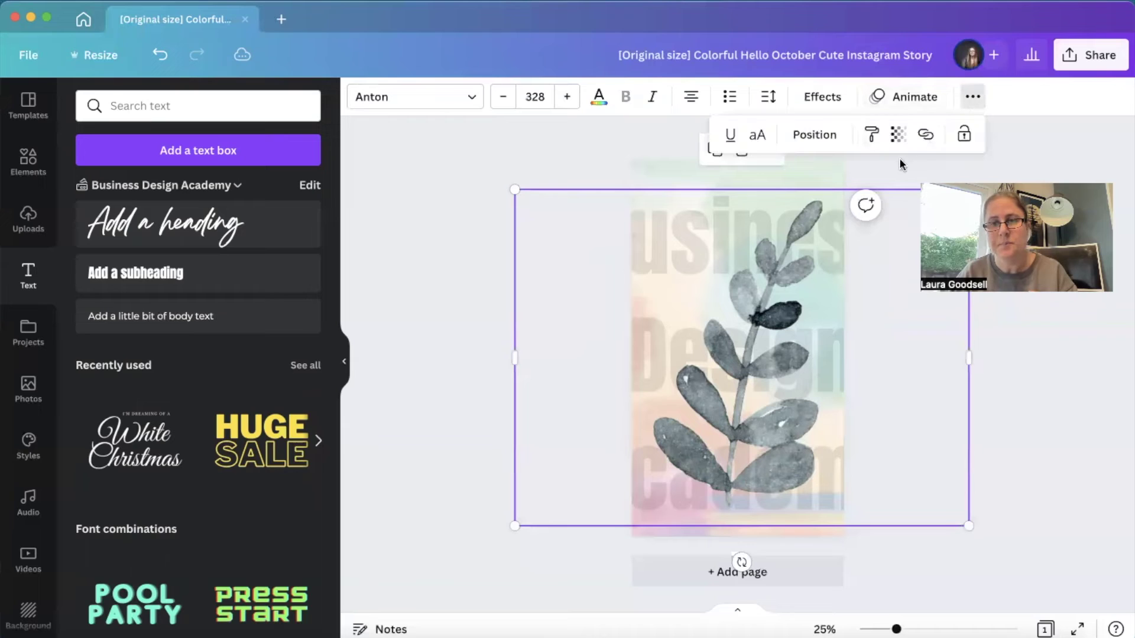
pyautogui.click(897, 136)
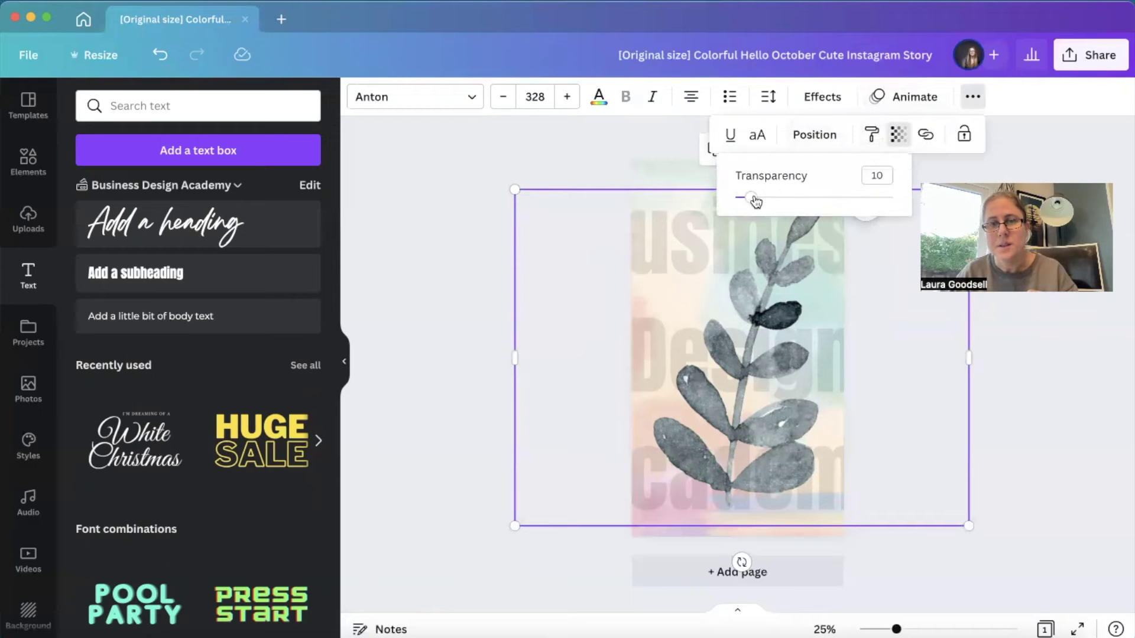
pyautogui.moveTo(752, 201); pyautogui.dragTo(746, 202)
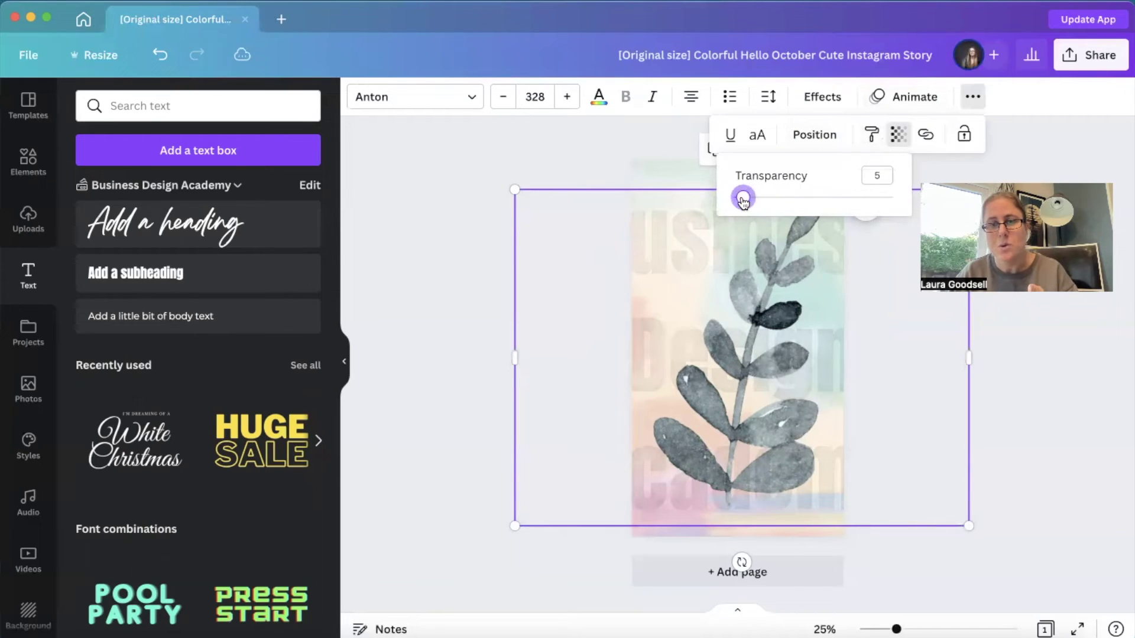
pyautogui.click(414, 237)
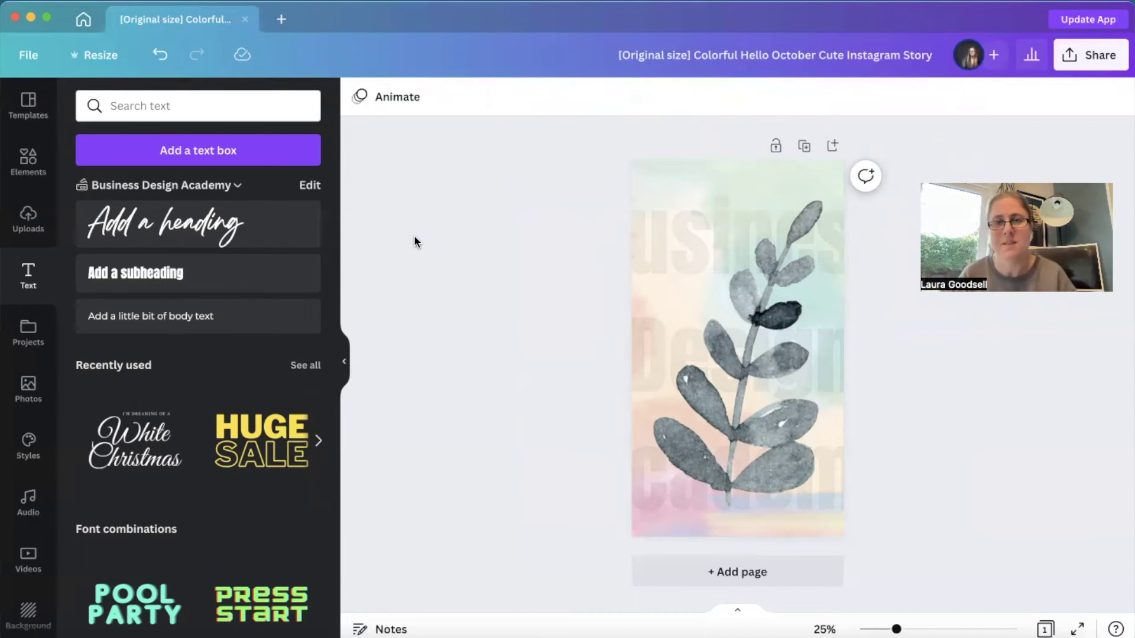
# - Shrink the watermark text to fit the page and move it to the top
pyautogui.click(638, 226)
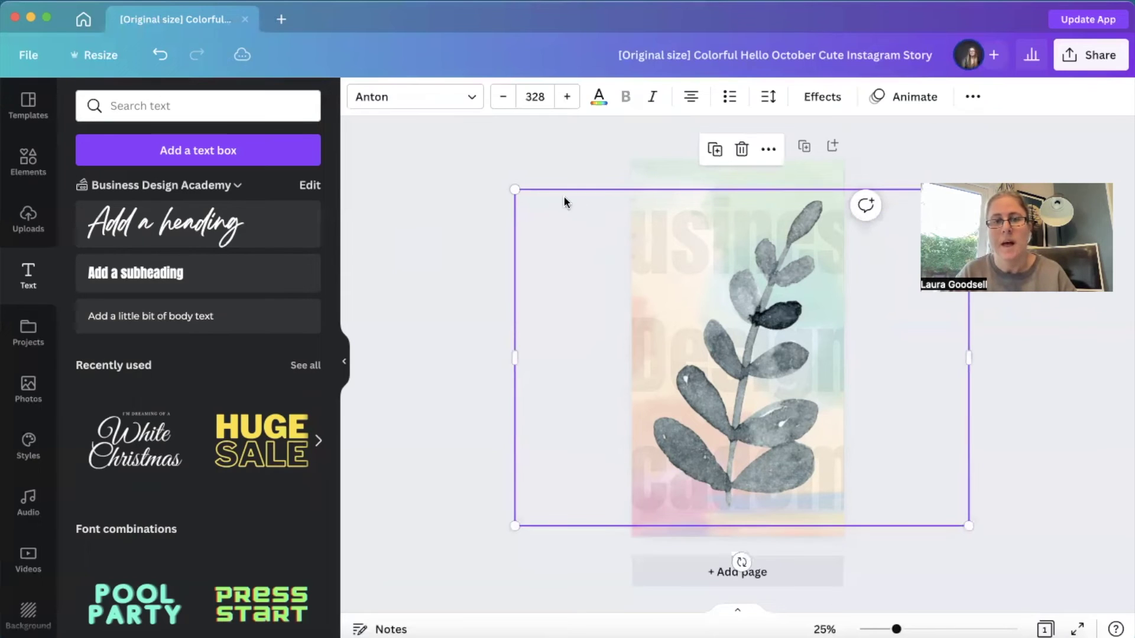
pyautogui.moveTo(515, 189); pyautogui.dragTo(662, 257)
pyautogui.moveTo(967, 525); pyautogui.dragTo(920, 489)
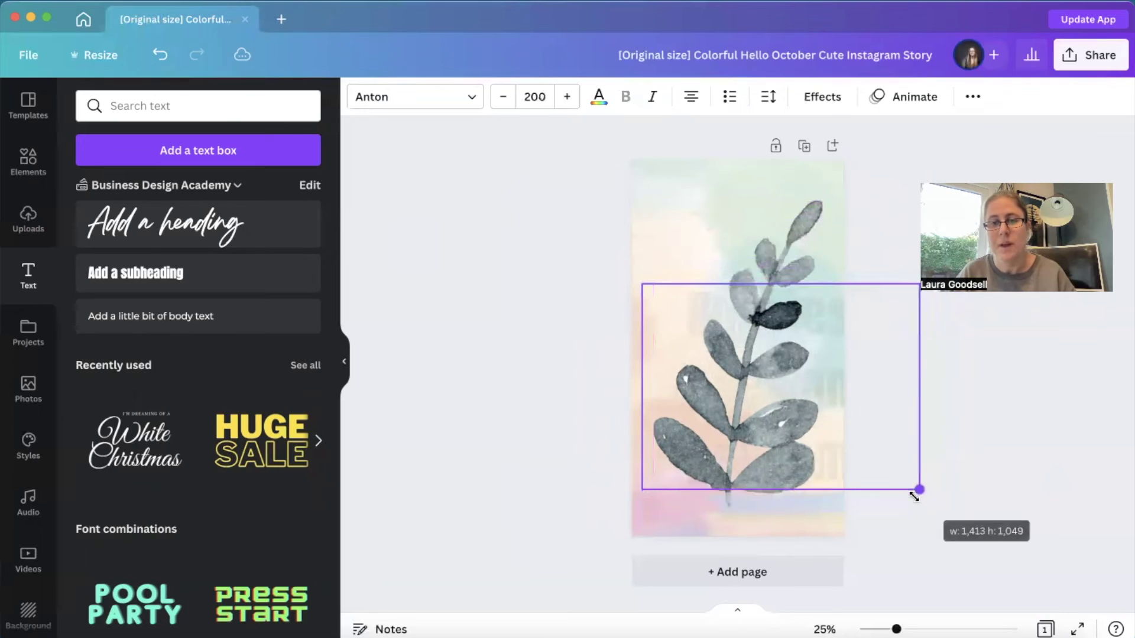
pyautogui.moveTo(803, 399); pyautogui.dragTo(761, 365)
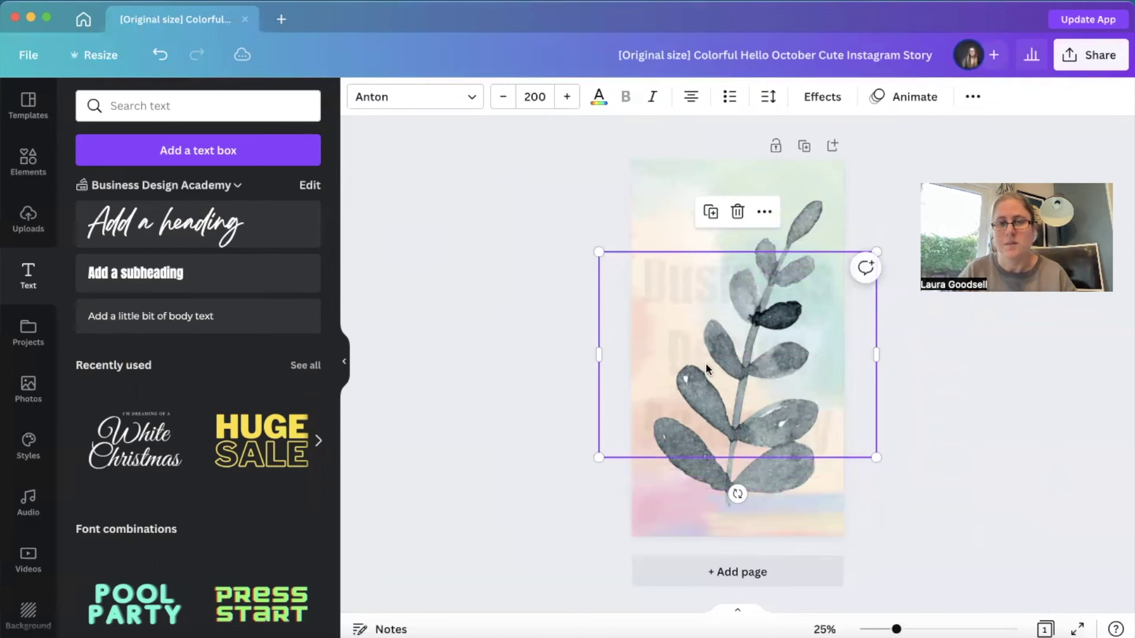
pyautogui.click(559, 363)
pyautogui.moveTo(709, 344); pyautogui.dragTo(709, 253)
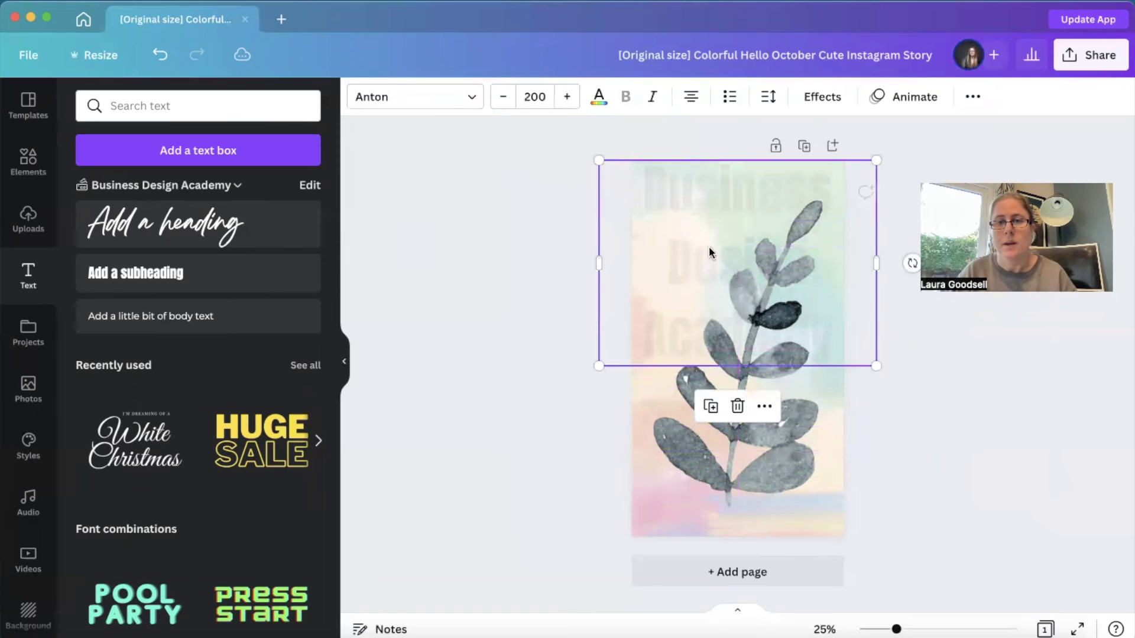
# - Duplicate the watermark text and place the copy lower on the page
pyautogui.click(973, 97)
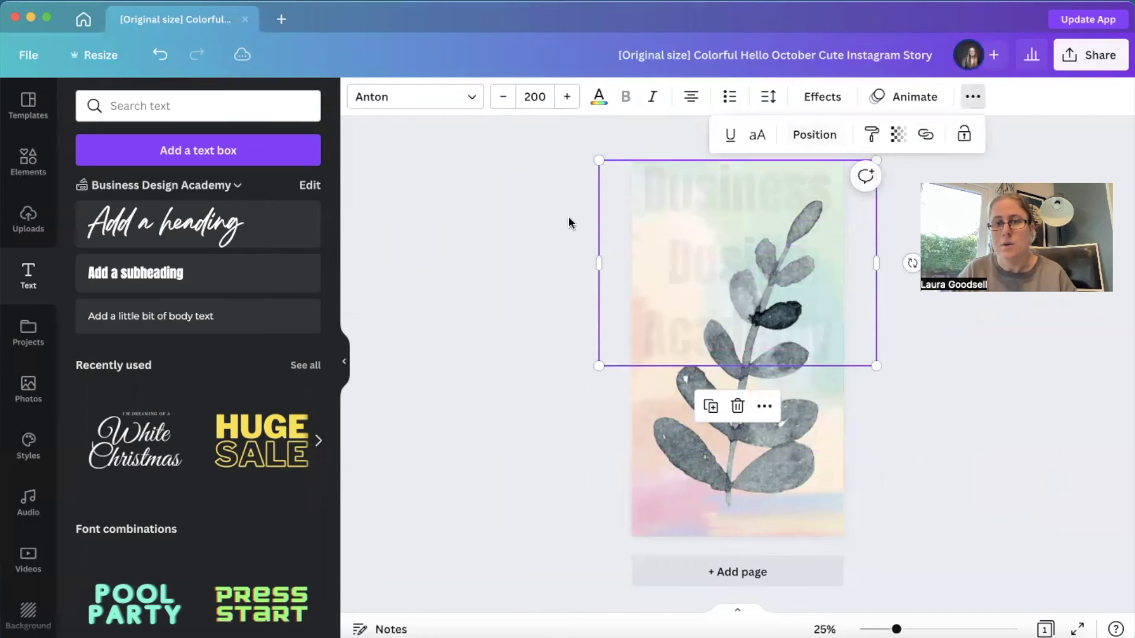
pyautogui.click(710, 408)
pyautogui.moveTo(747, 232); pyautogui.dragTo(739, 431)
pyautogui.click(582, 309)
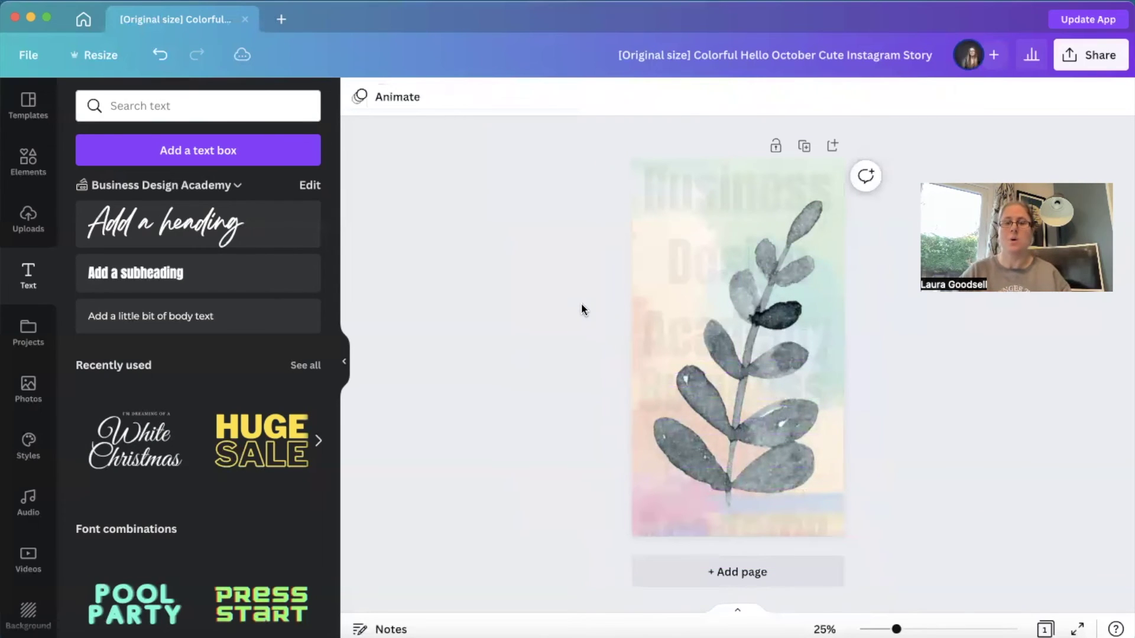